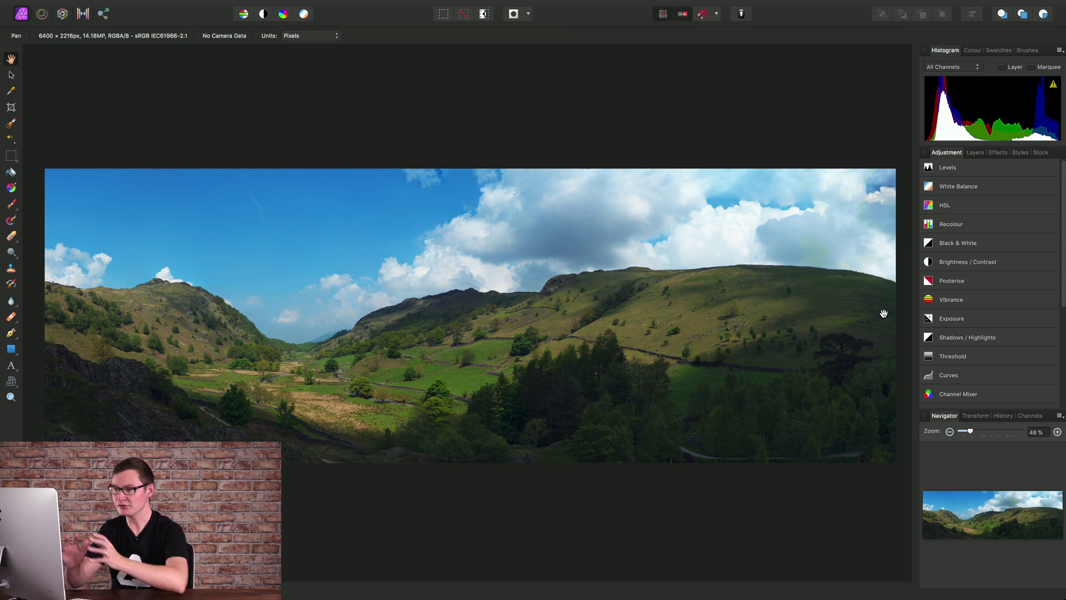
- Examine the lit and shaded areas of the panorama, from the valley and hillsides to the dark woodland
scroll(405, 401, "up", 5)
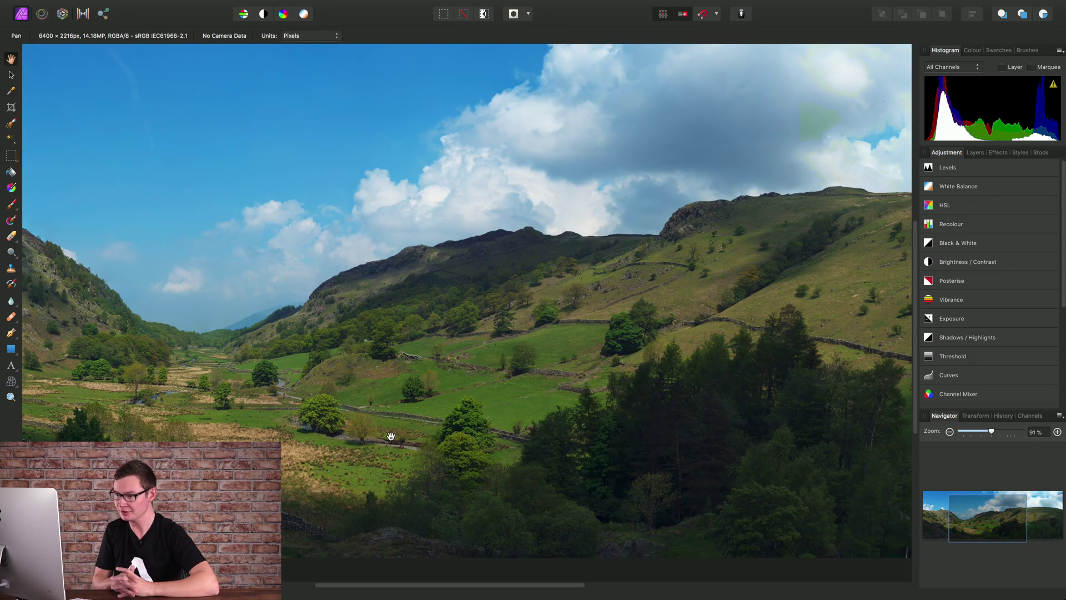
left_click_drag(366, 430, 550, 418)
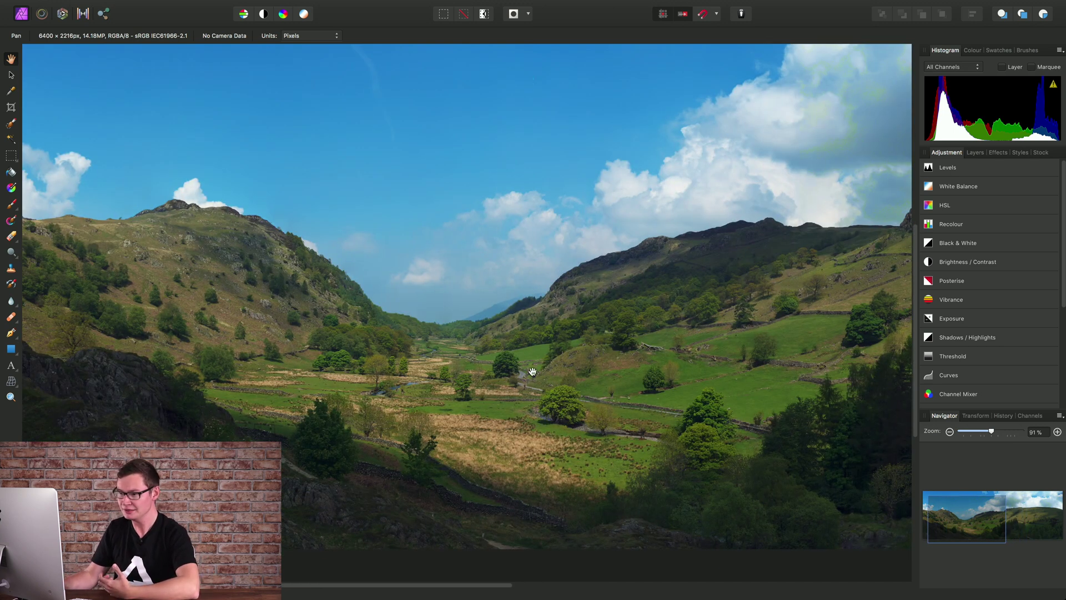
left_click_drag(510, 404, 674, 365)
scroll(355, 456, "right", 3)
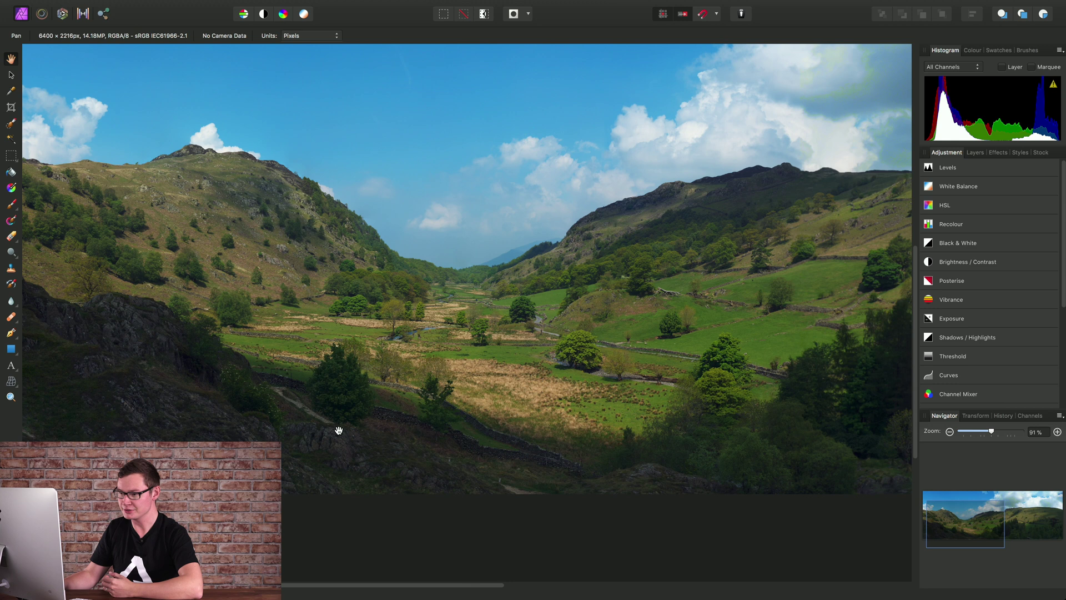
scroll(555, 389, "right", 5)
left_click_drag(776, 390, 709, 424)
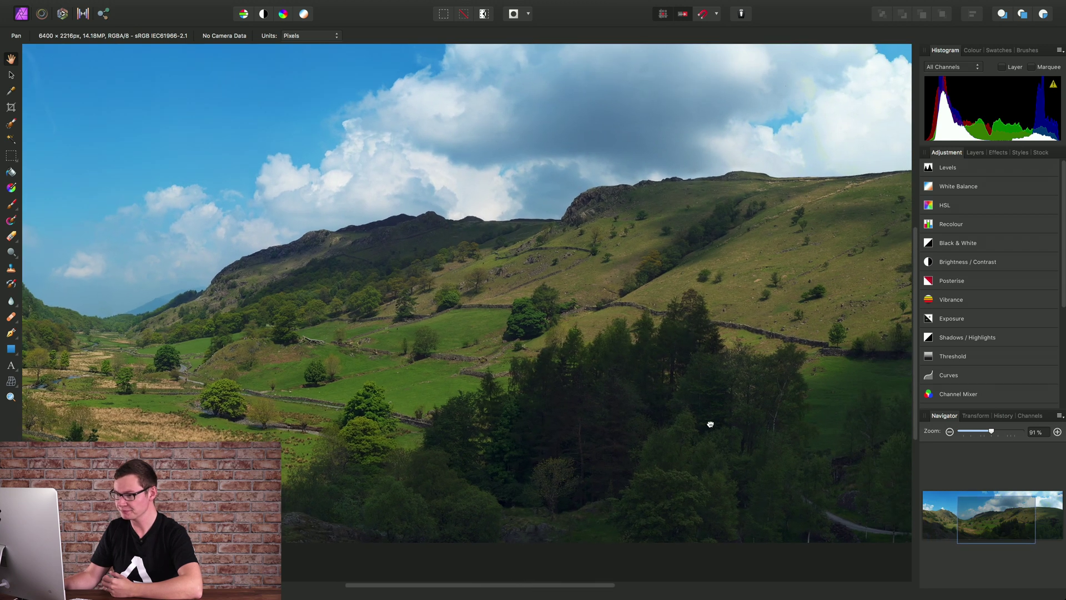
left_click_drag(236, 405, 286, 400)
key("super+0")
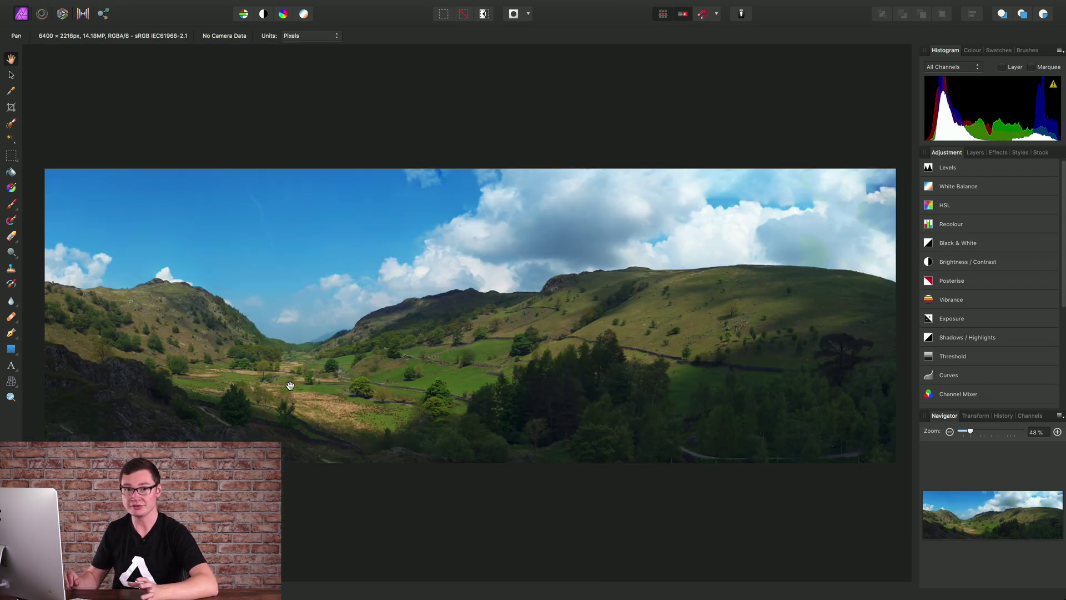
- Choose the Dodge Brush Tool and set its width to 800 px
left_click(14, 254)
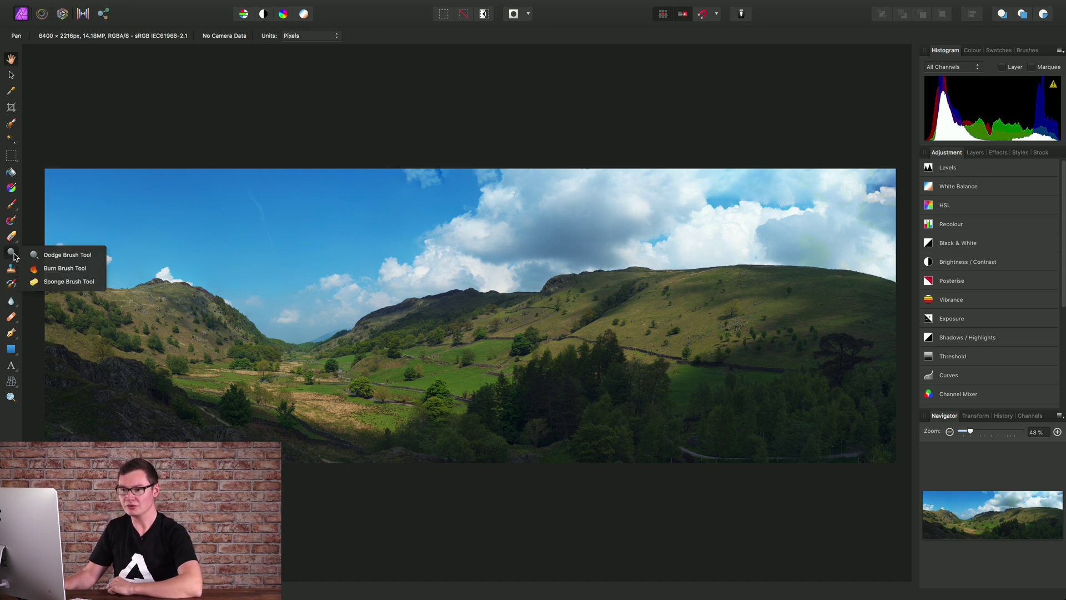
left_click(68, 255)
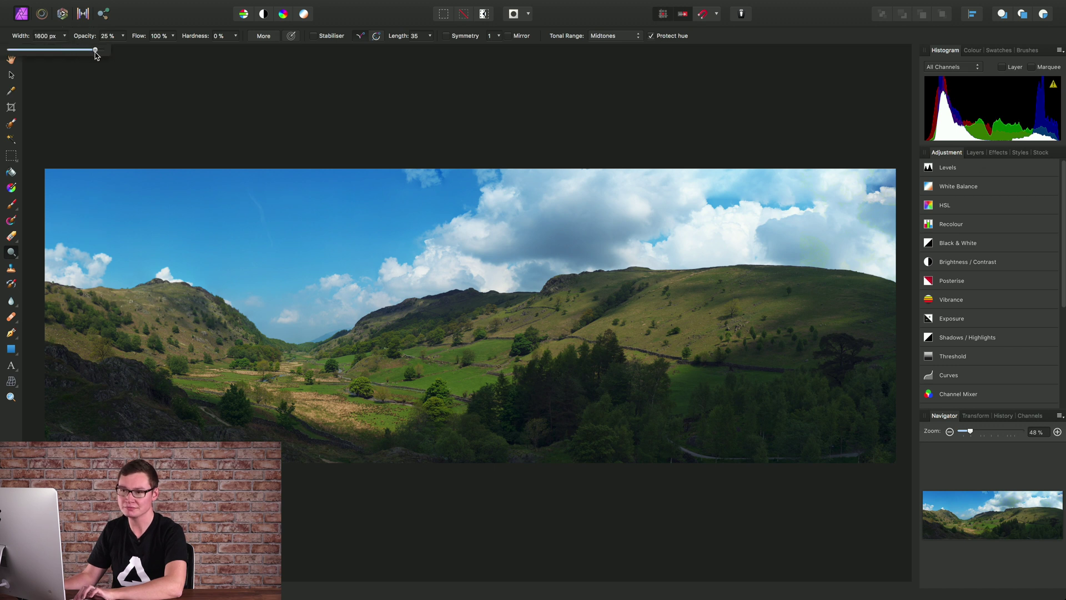
left_click_drag(90, 54, 66, 42)
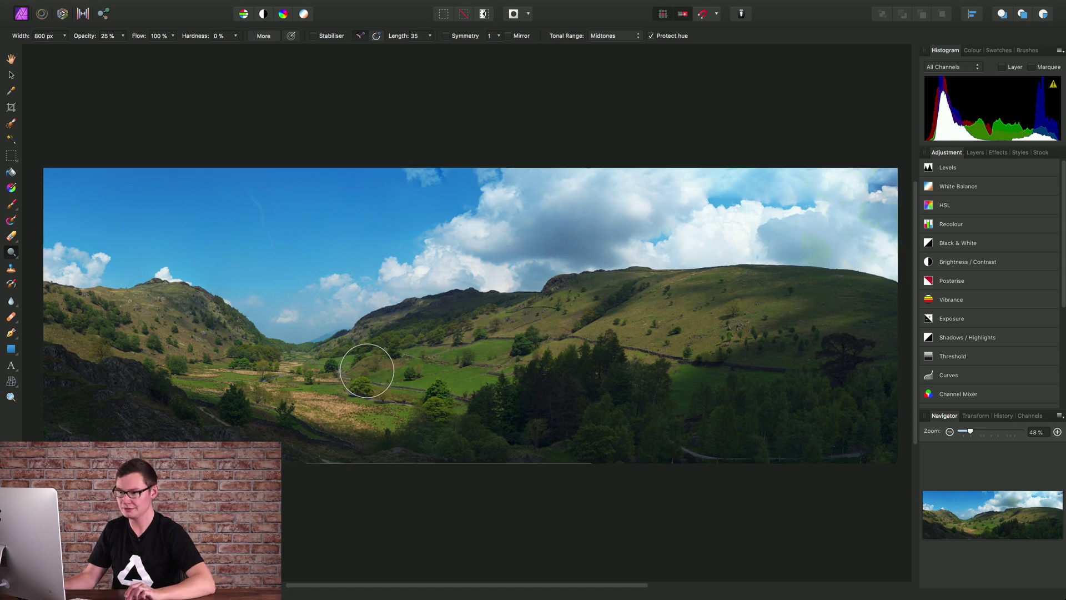
- Set the dodge tonal range to Highlights and brighten the sunlit fields and trees on the valley floor
scroll(508, 336, "up", 6)
scroll(447, 387, "right", 2)
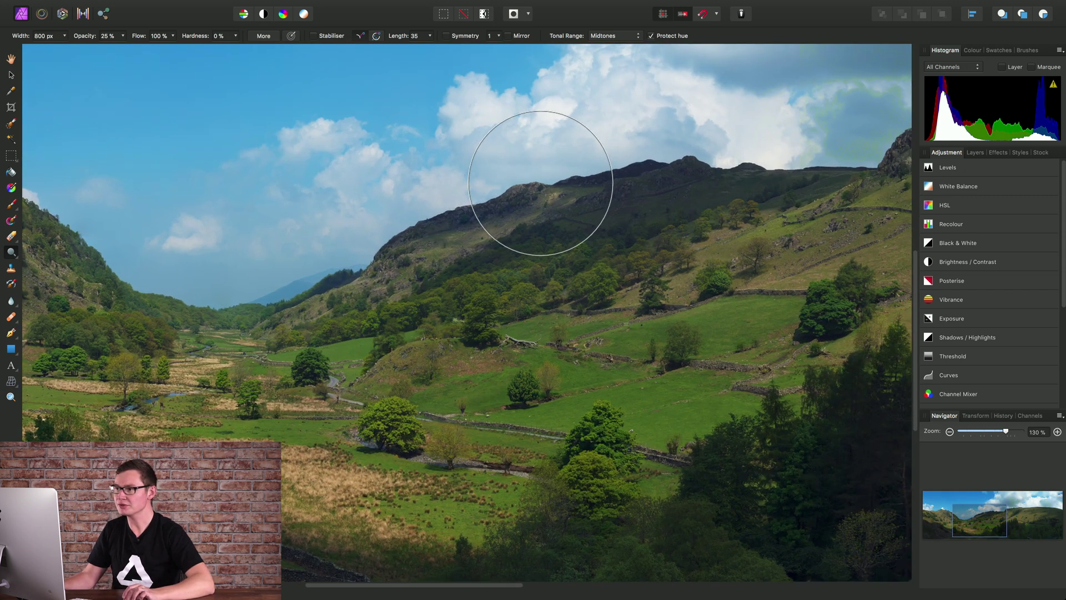
left_click(601, 36)
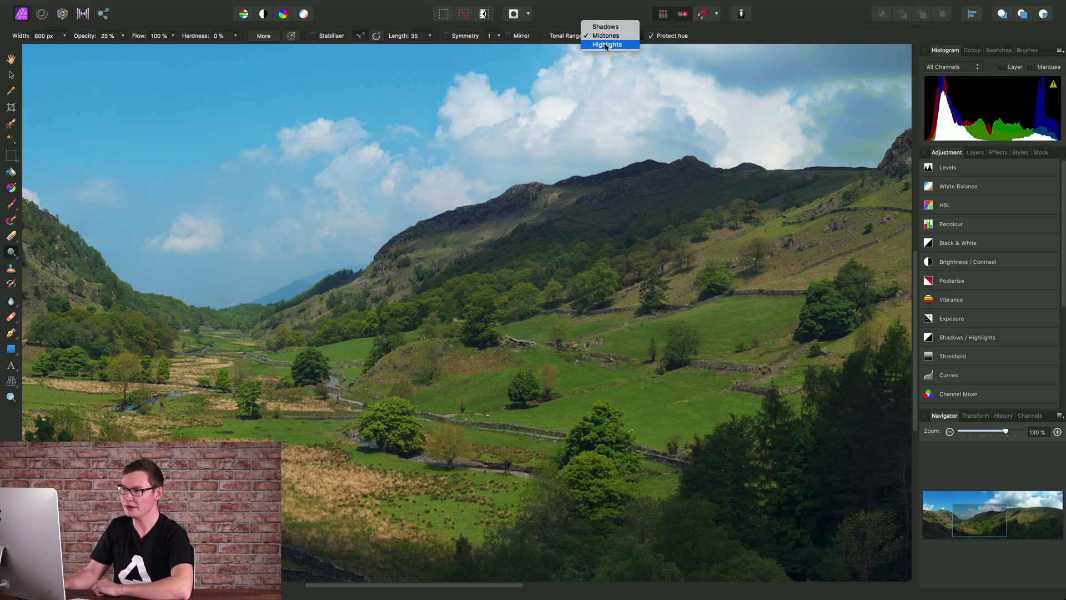
left_click(605, 45)
scroll(500, 317, "left", 3)
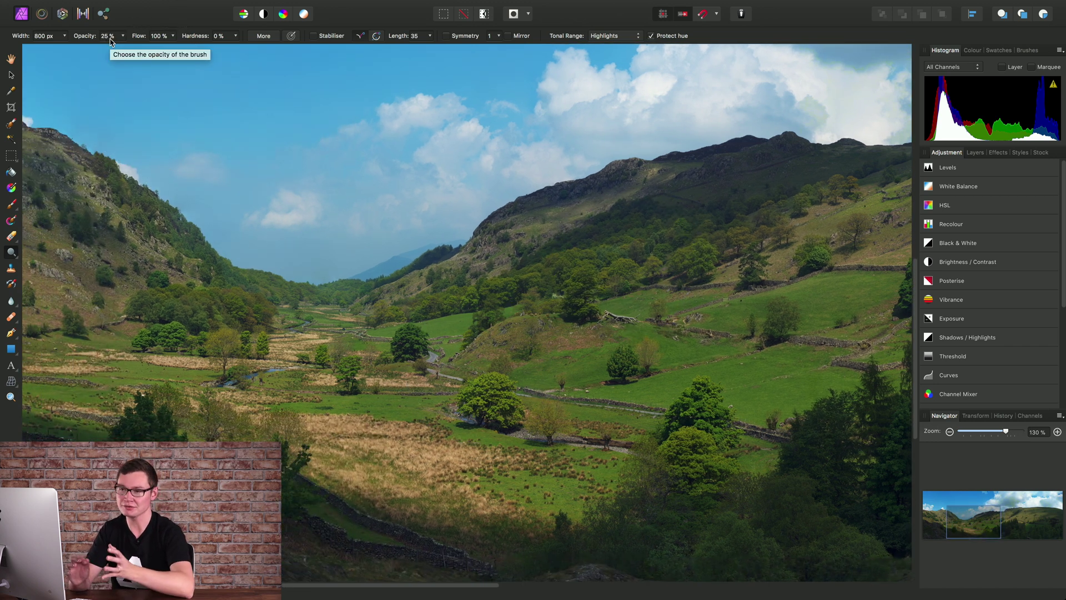
scroll(500, 361, "left", 2)
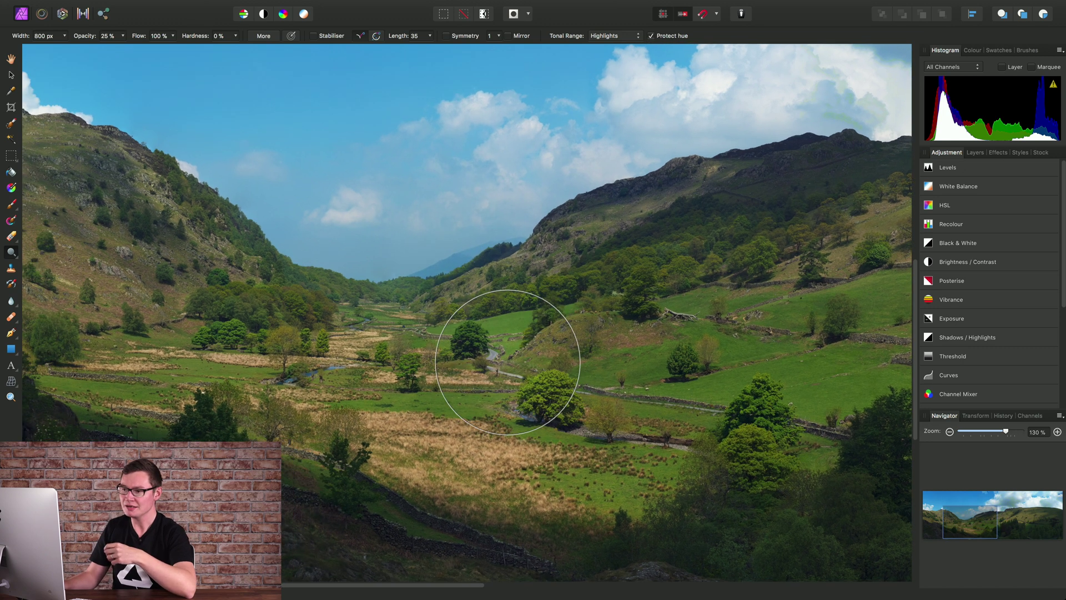
left_click(507, 362)
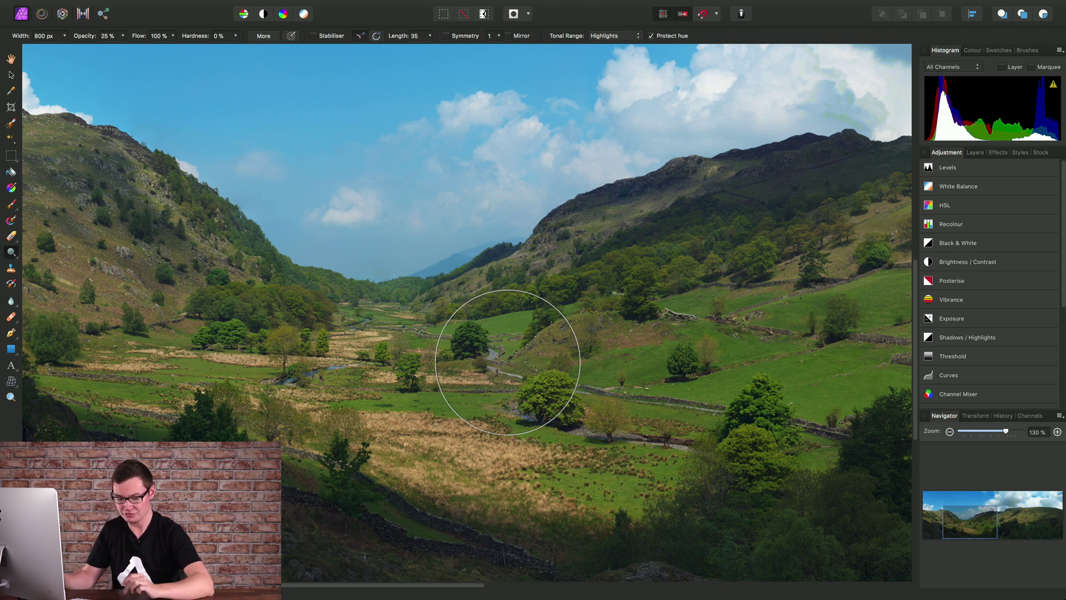
- Dodge the highlights on the left-hand hillside and on the large hill at the panorama's right end
scroll(507, 361, "down", 5)
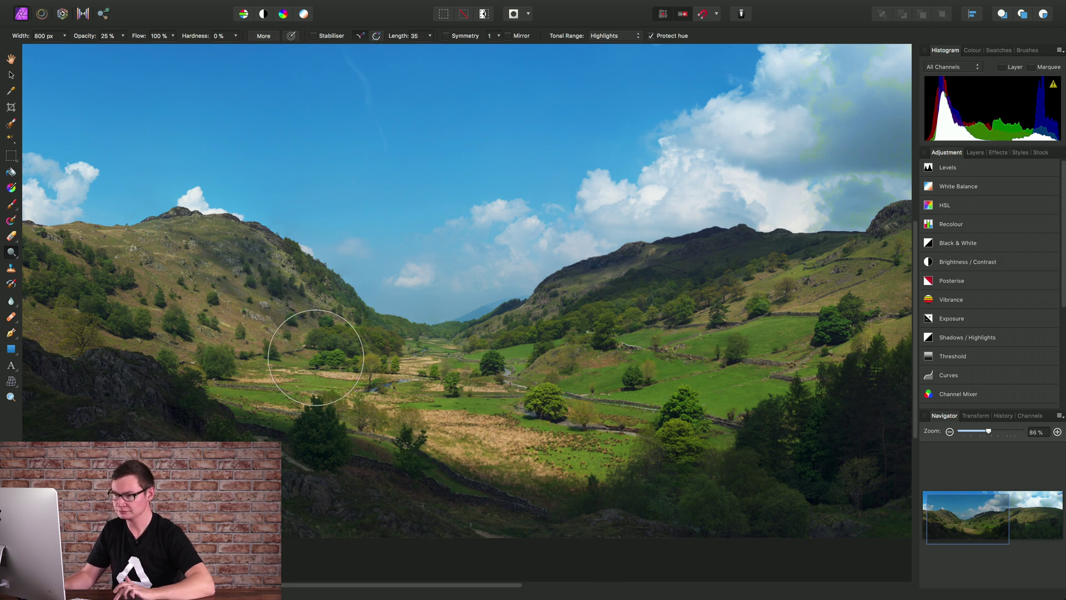
left_click_drag(206, 317, 387, 331)
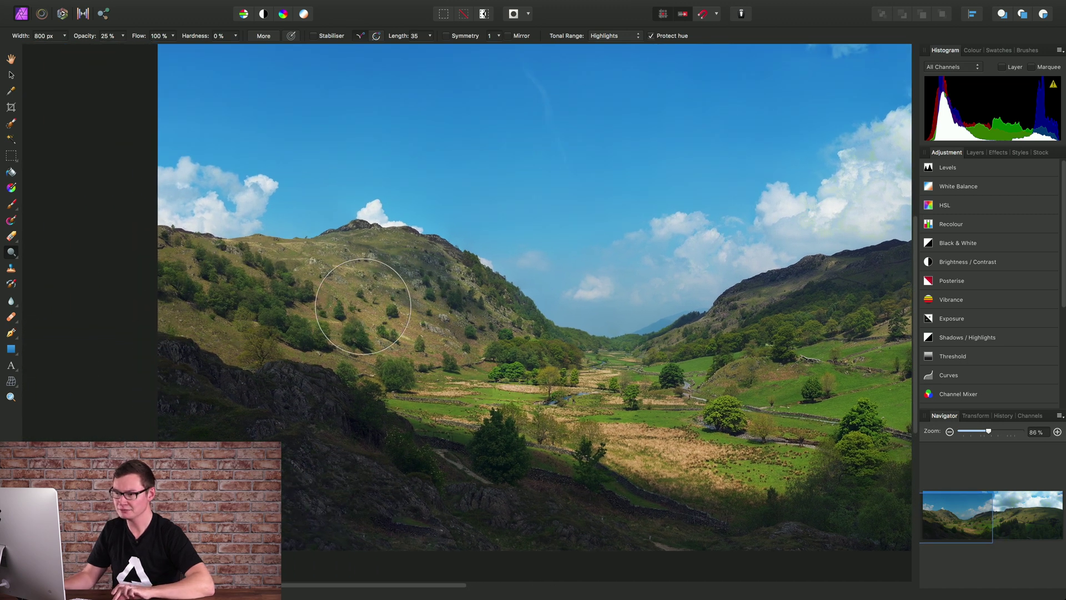
scroll(363, 306, "right", 15)
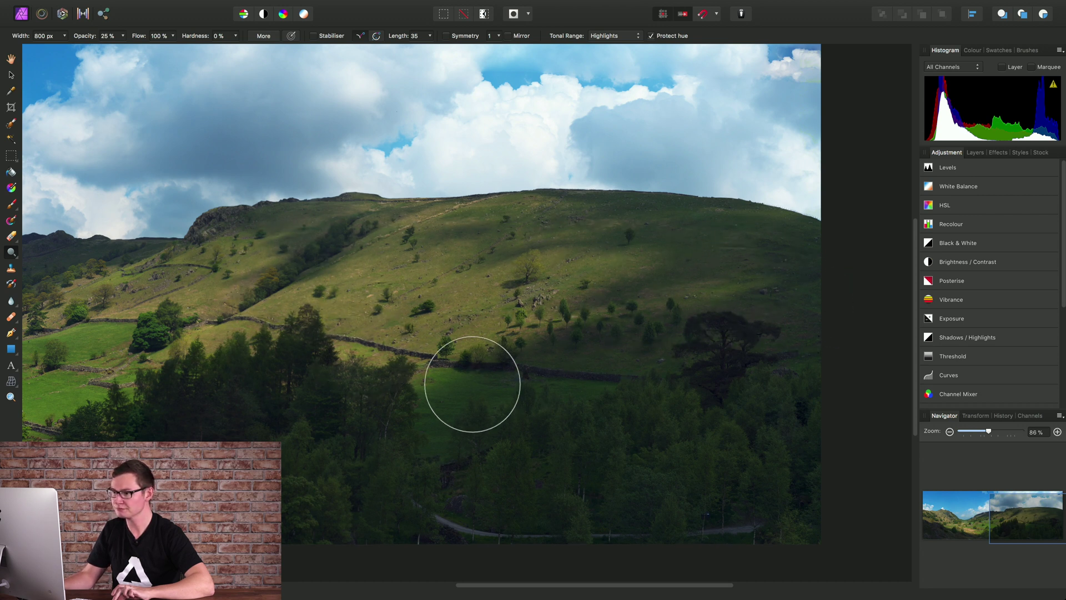
left_click_drag(356, 381, 712, 381)
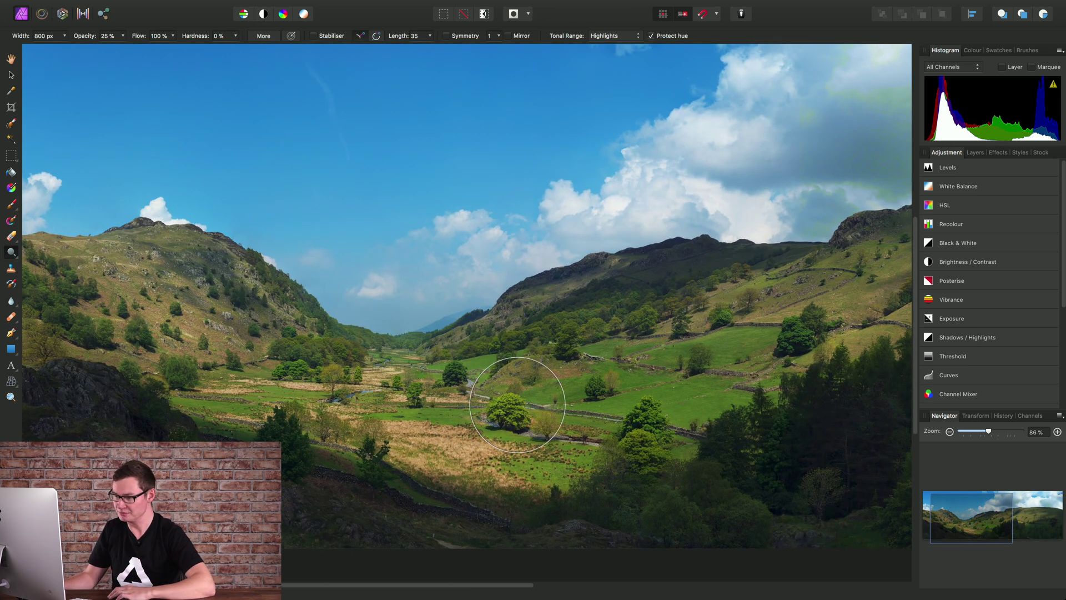
- Dodge the highlights further over the central valley meadows around the lone tree and stone walls
scroll(478, 427, "up", 2)
scroll(477, 430, "up", 2)
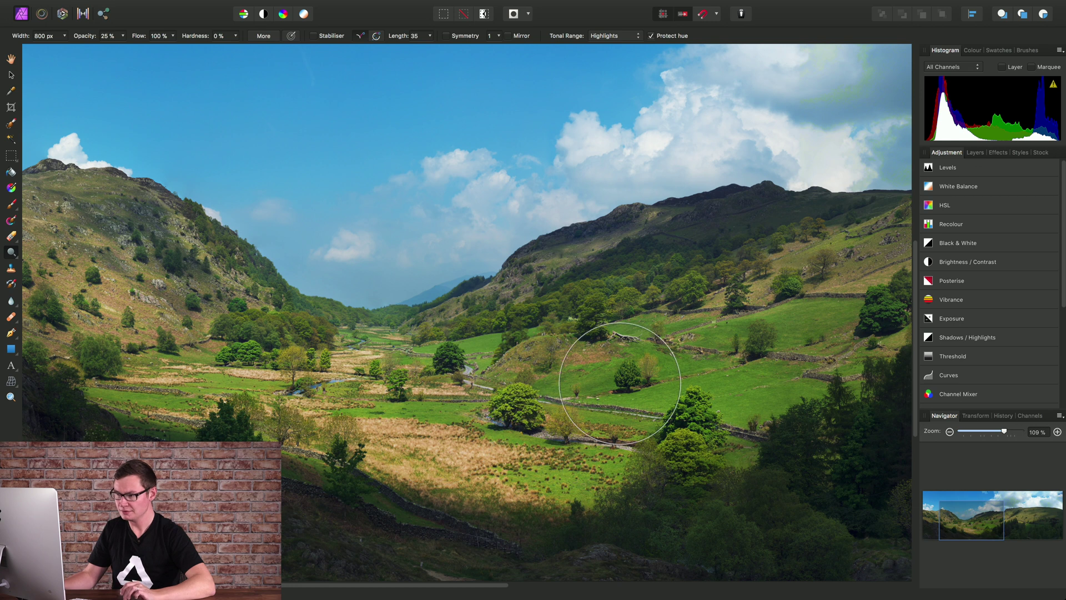
left_click(565, 379)
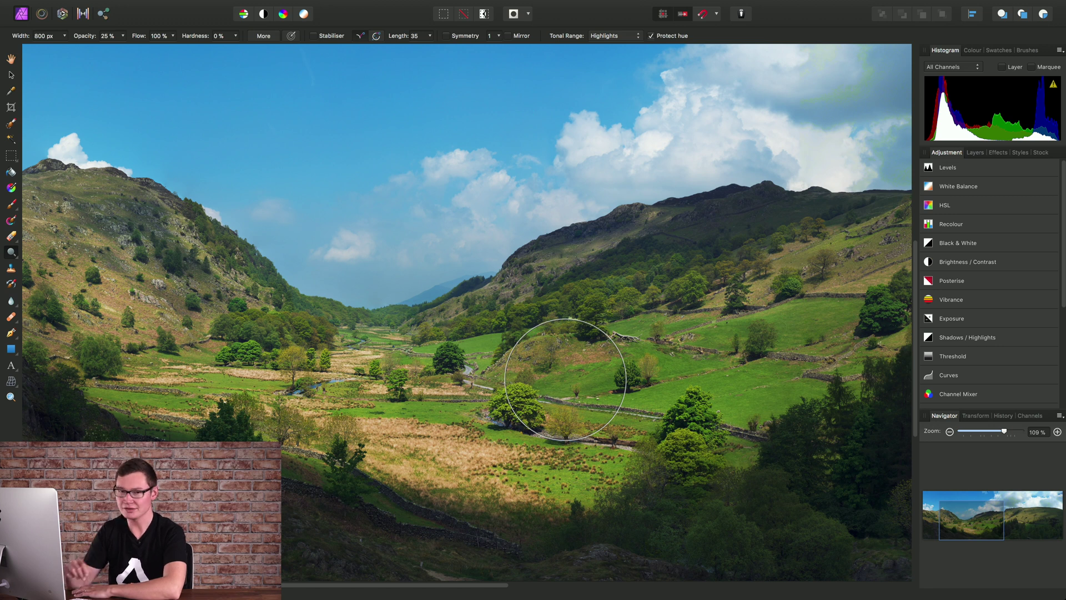
- Switch to the Burn Brush Tool with tonal range Shadows and 70% opacity
scroll(565, 379, "down", 5)
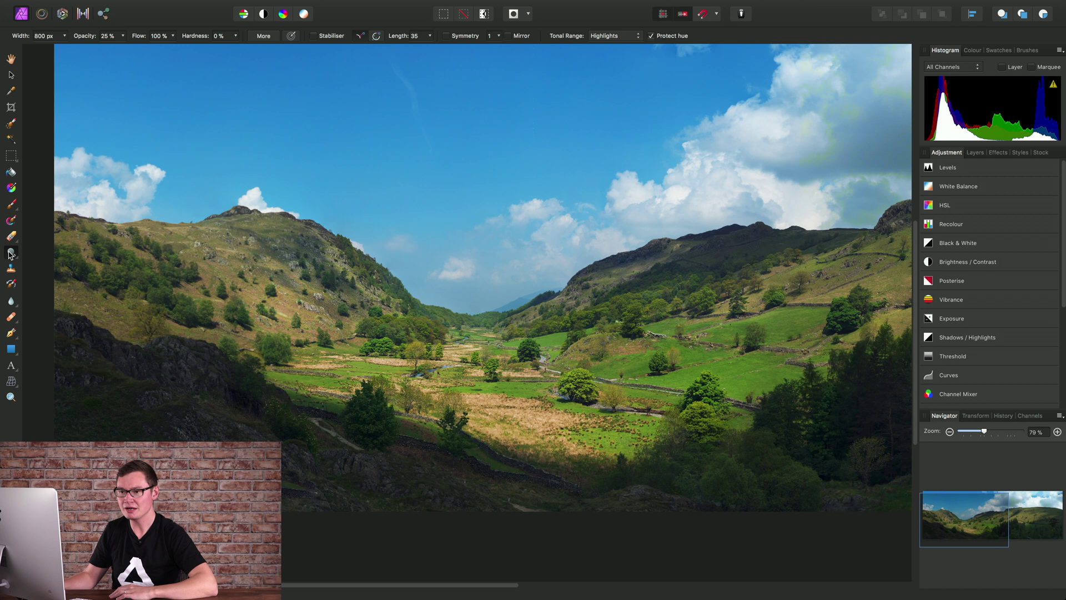
left_click(11, 253)
left_click(64, 268)
scroll(231, 409, "left", 3)
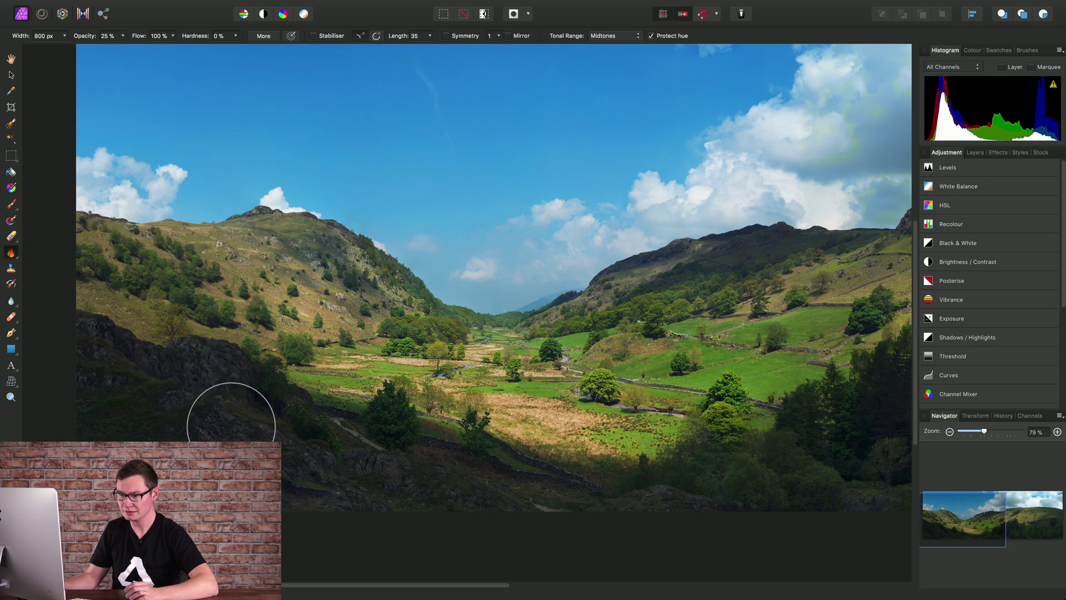
scroll(304, 470, "up", 3)
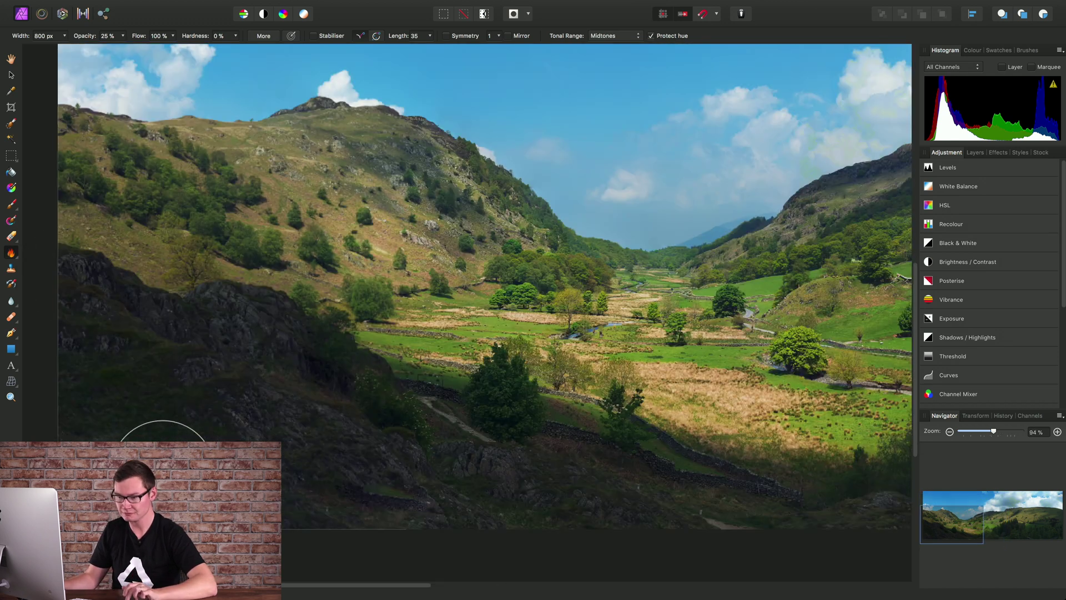
left_click(609, 37)
left_click(607, 28)
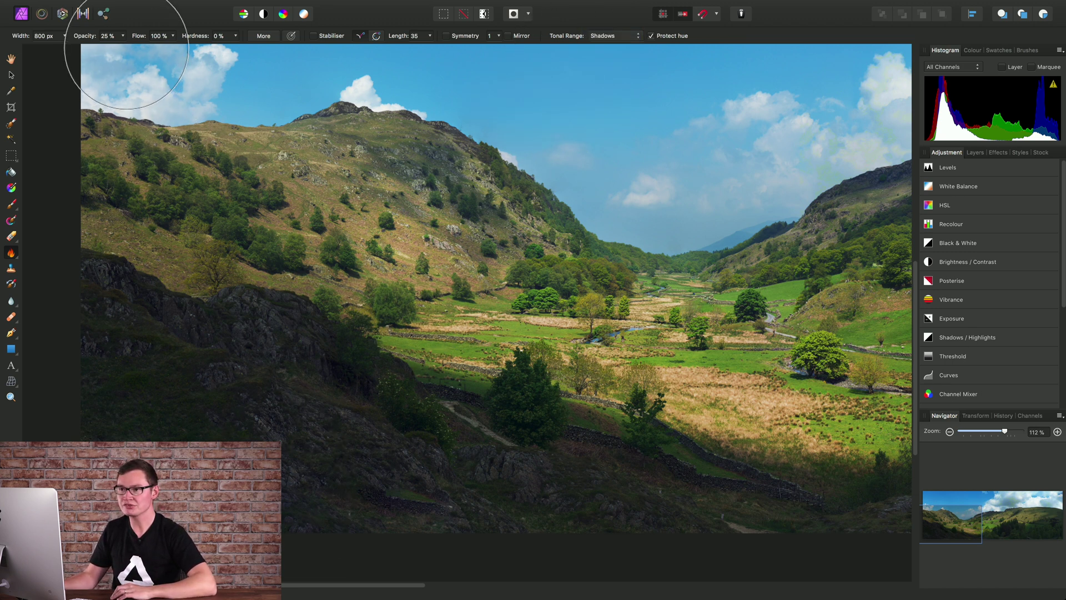
left_click(123, 35)
left_click_drag(122, 50, 164, 58)
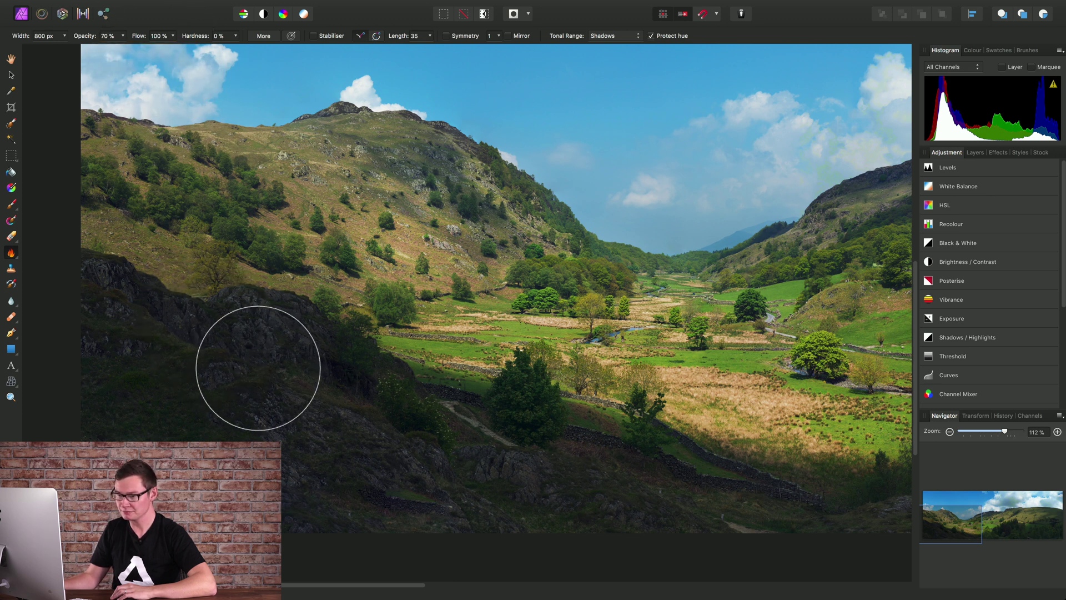
- Burn the shadows along the whole foreground, from the rocky slope across to the woodland below the right-hand hill
mouse_move(250, 384)
left_mouse_down()
mouse_move(378, 494)
mouse_move(177, 474)
mouse_move(255, 370)
mouse_move(168, 364)
mouse_move(106, 341)
mouse_move(238, 452)
mouse_move(100, 475)
left_mouse_up()
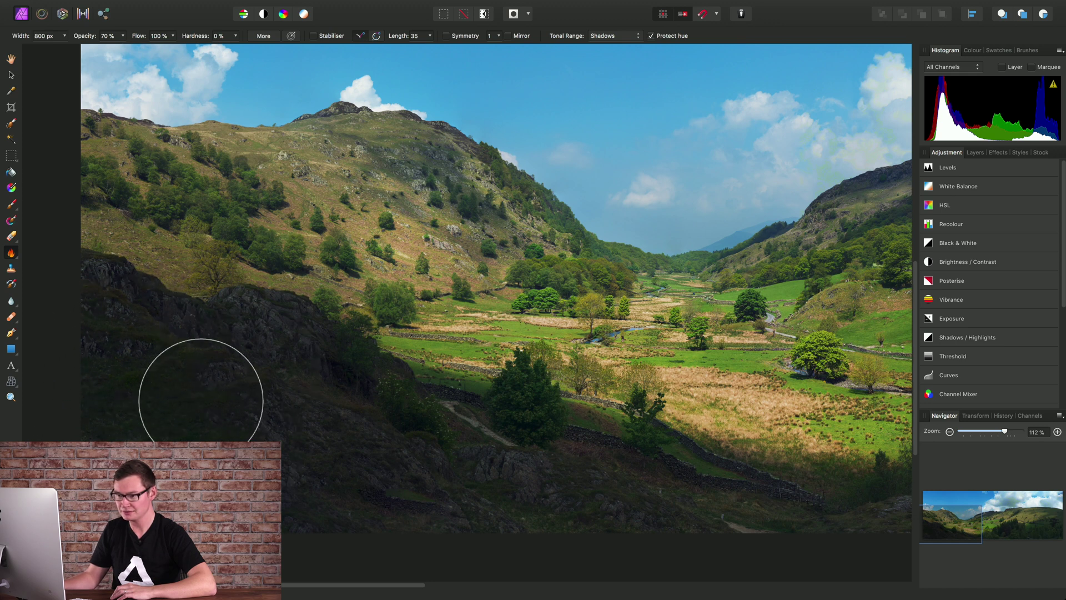
mouse_move(201, 400)
left_mouse_down()
mouse_move(671, 527)
mouse_move(527, 509)
mouse_move(508, 437)
mouse_move(524, 516)
mouse_move(181, 397)
mouse_move(166, 429)
left_mouse_up()
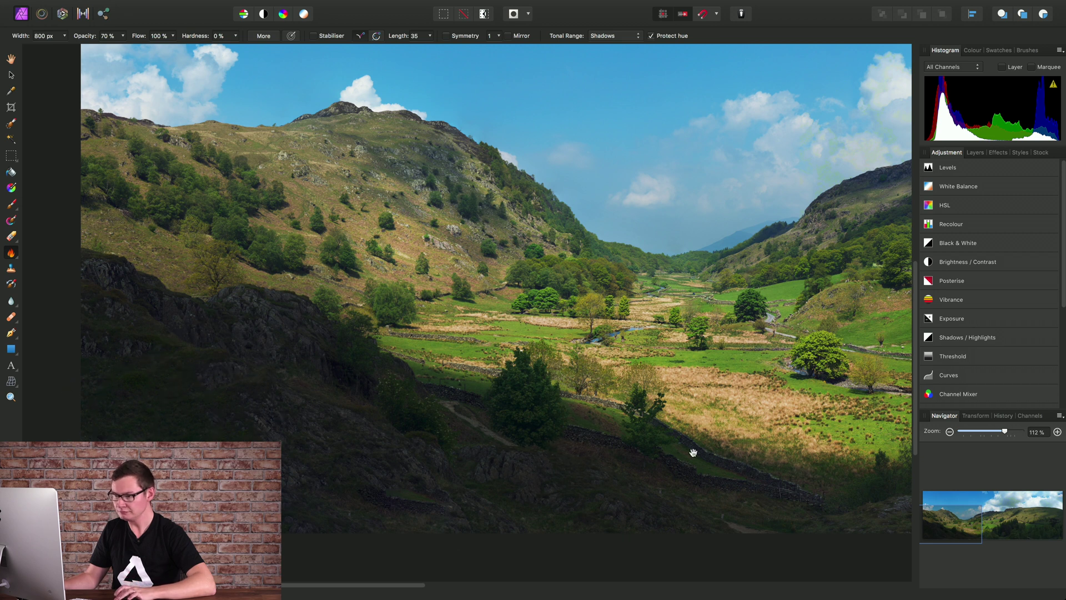
left_click_drag(693, 453, 163, 461)
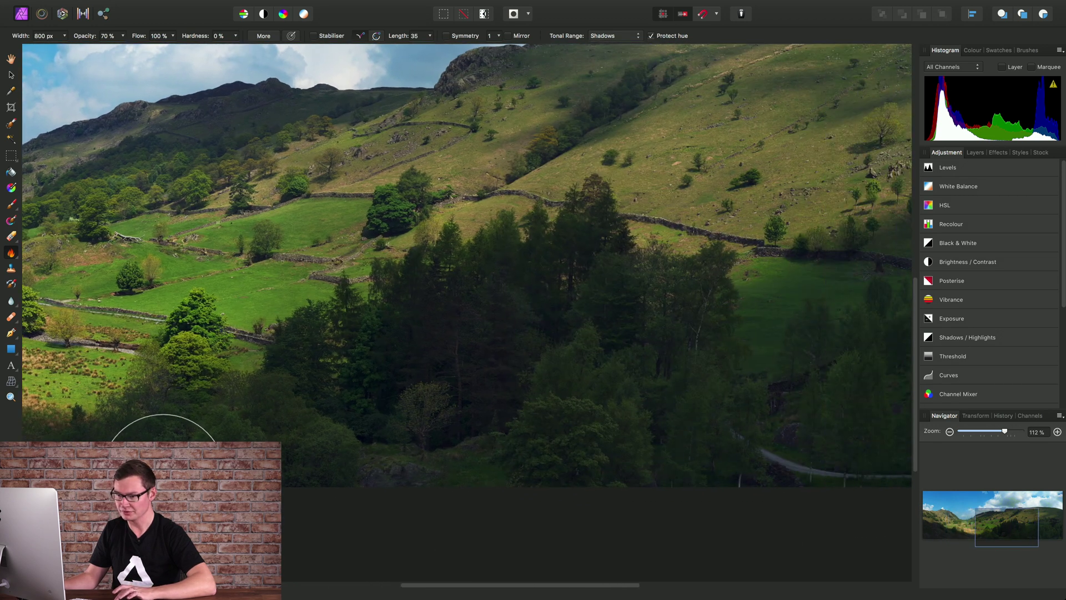
mouse_move(377, 403)
left_mouse_down()
mouse_move(417, 373)
mouse_move(498, 361)
mouse_move(648, 381)
mouse_move(342, 441)
mouse_move(582, 357)
left_mouse_up()
left_click_drag(657, 321, 89, 333)
mouse_move(602, 407)
left_mouse_down()
mouse_move(440, 366)
mouse_move(402, 276)
mouse_move(408, 235)
mouse_move(394, 229)
mouse_move(626, 258)
mouse_move(522, 284)
mouse_move(577, 335)
mouse_move(421, 357)
mouse_move(306, 401)
mouse_move(196, 461)
mouse_move(182, 451)
mouse_move(449, 313)
mouse_move(481, 259)
mouse_move(439, 240)
mouse_move(584, 255)
mouse_move(549, 346)
mouse_move(521, 287)
mouse_move(482, 355)
mouse_move(295, 442)
left_mouse_up()
scroll(562, 295, "up", 5)
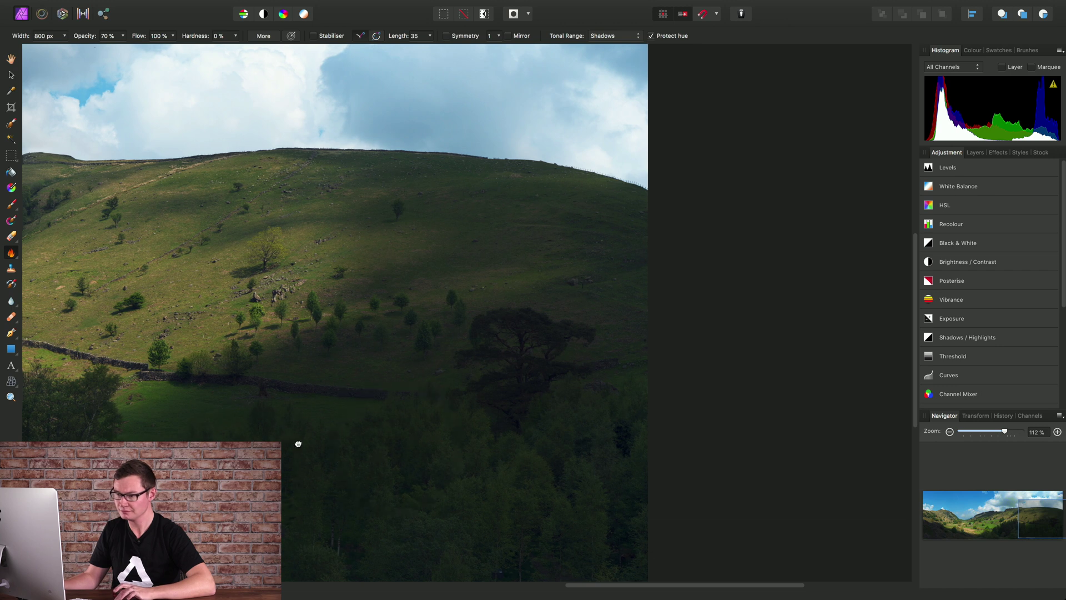
scroll(297, 445, "left", 15)
scroll(370, 371, "down", 4)
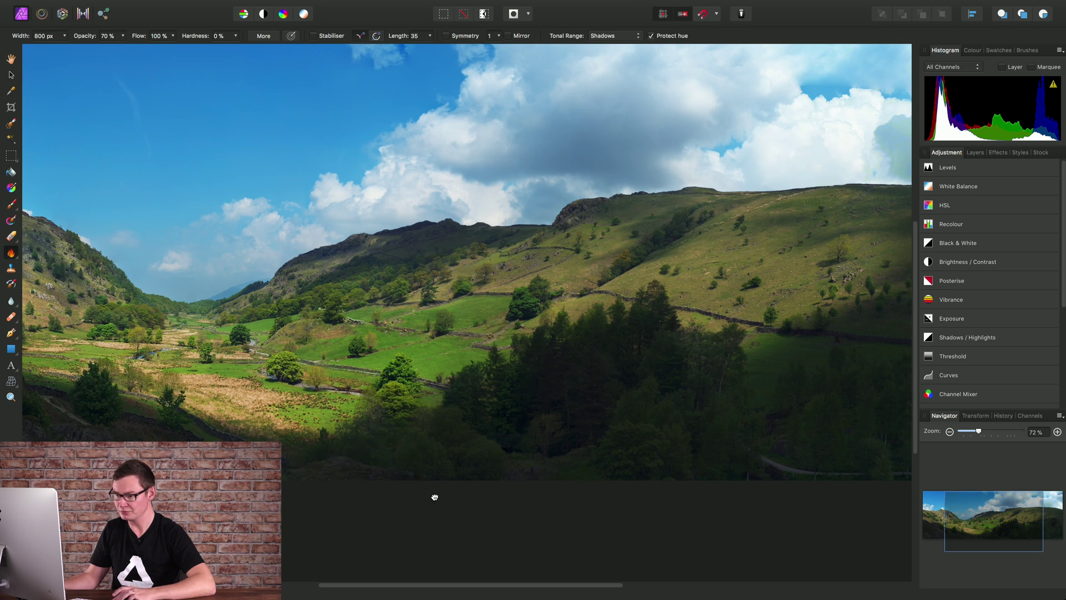
scroll(433, 494, "left", 10)
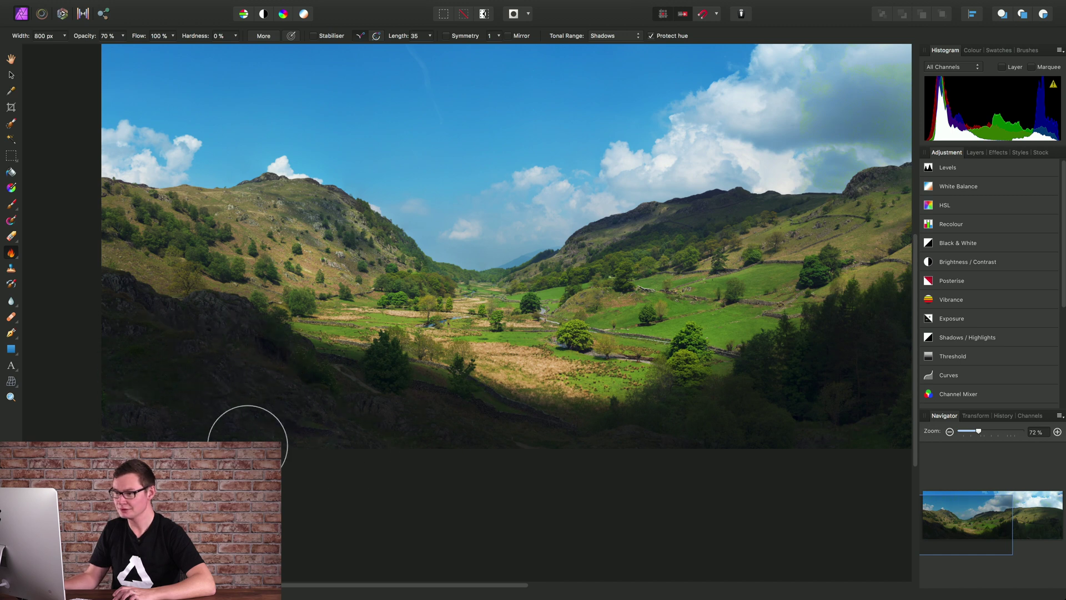
left_click_drag(660, 312, 533, 382)
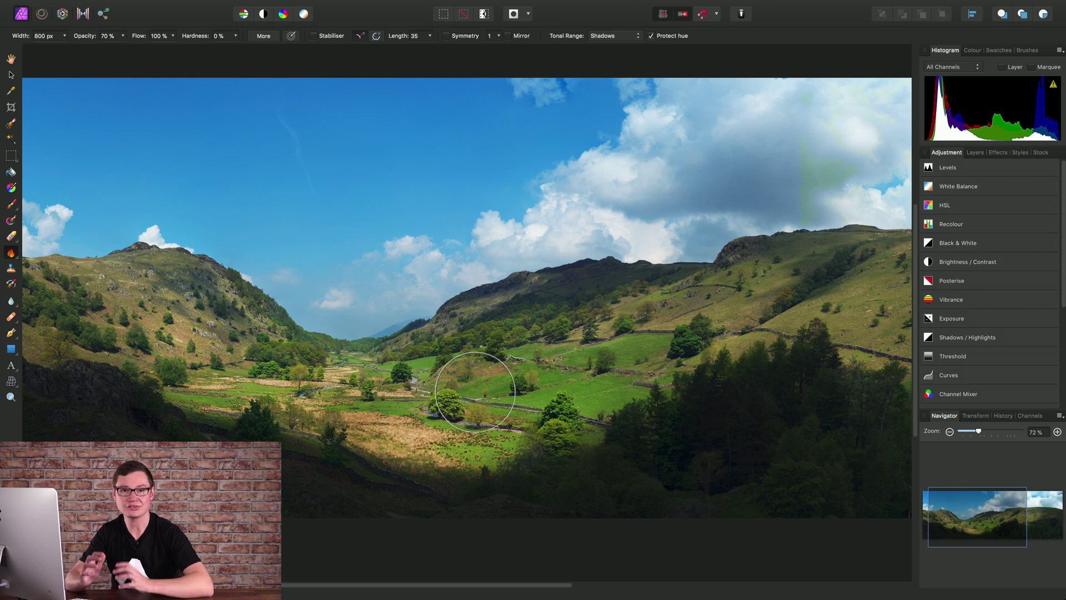
- Switch to the Sponge Brush Tool at 75% opacity and boost the vibrance of the green valley fields
left_click(12, 253)
left_click(54, 282)
scroll(431, 399, "up", 2)
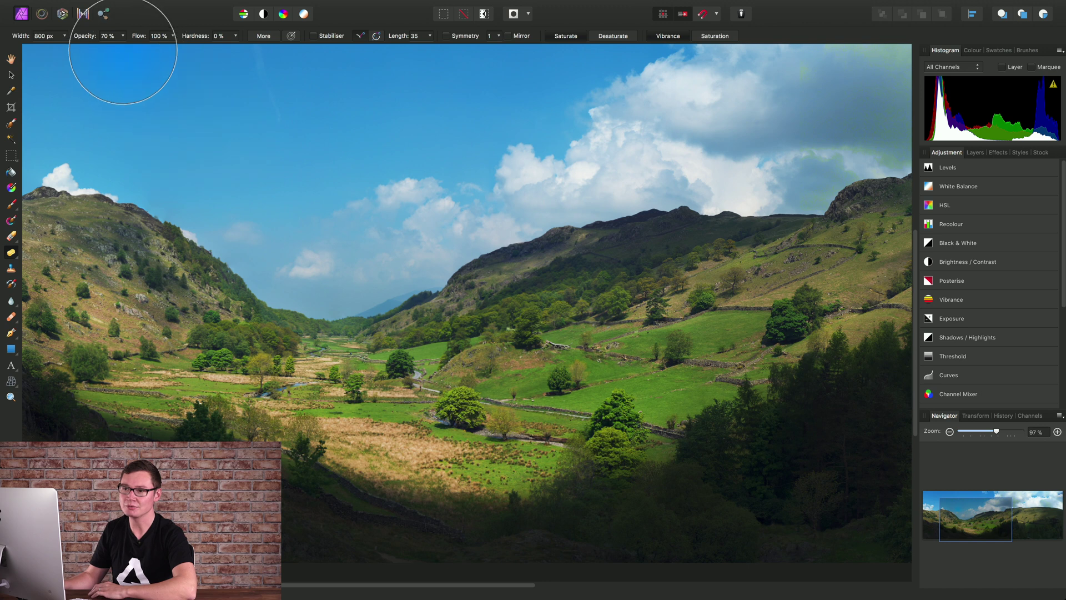
left_click_drag(124, 37, 113, 56)
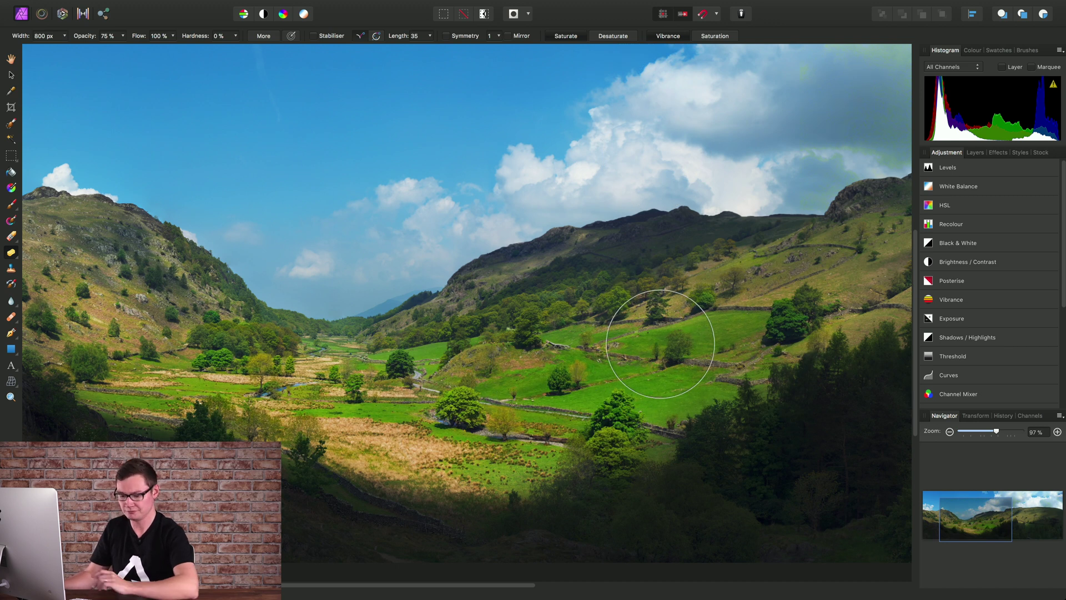
- Lower the sponge opacity to 40% and boost the vibrance of the large grassy hillside at the right end
scroll(660, 343, "right", 10)
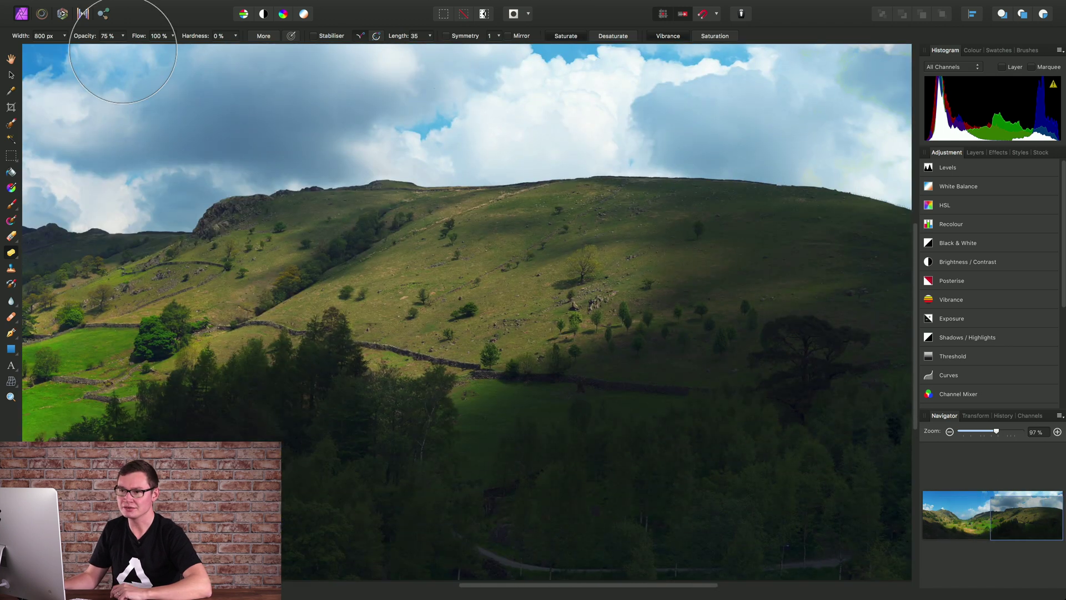
left_click_drag(124, 36, 90, 54)
mouse_move(423, 290)
left_mouse_down()
mouse_move(521, 282)
mouse_move(467, 299)
mouse_move(554, 285)
mouse_move(424, 291)
left_mouse_up()
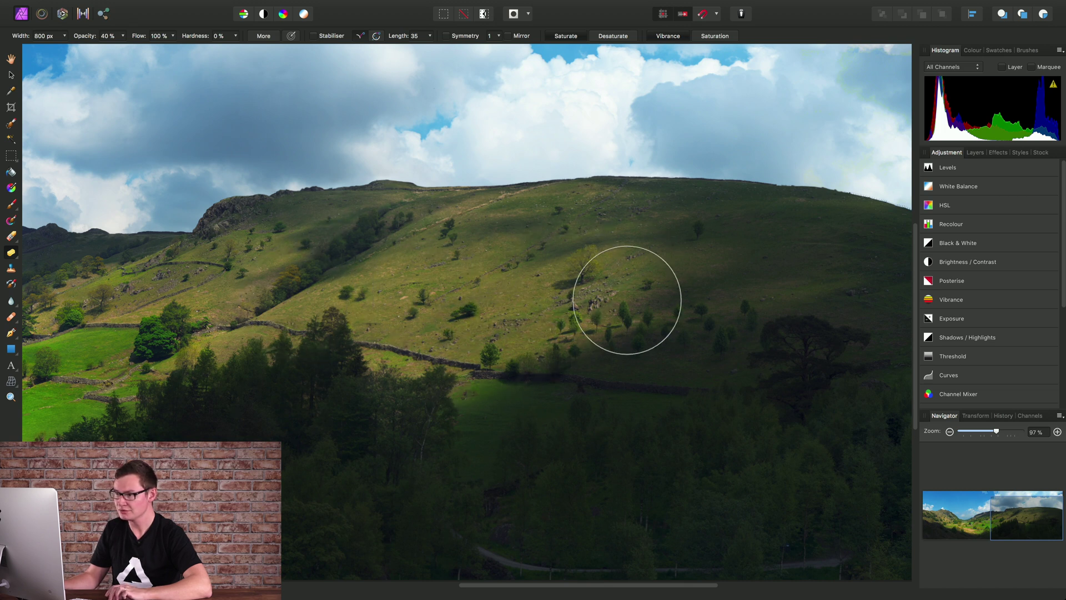
- Boost the vibrance of the grassy hillside at the left end of the panorama with the sponge at 40% opacity
scroll(661, 273, "left", 15)
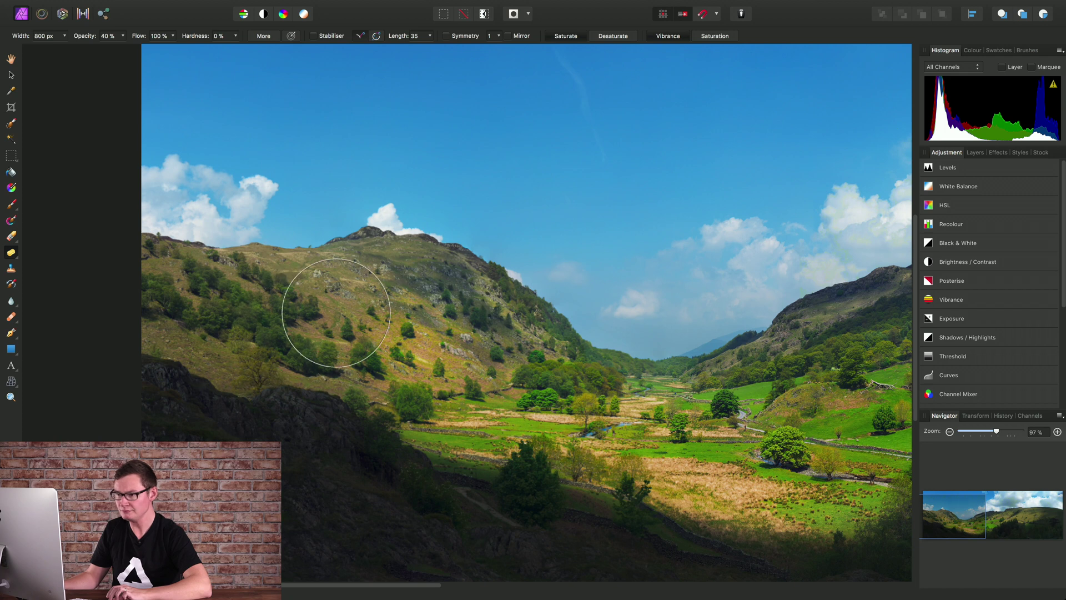
scroll(321, 321, "right", 10)
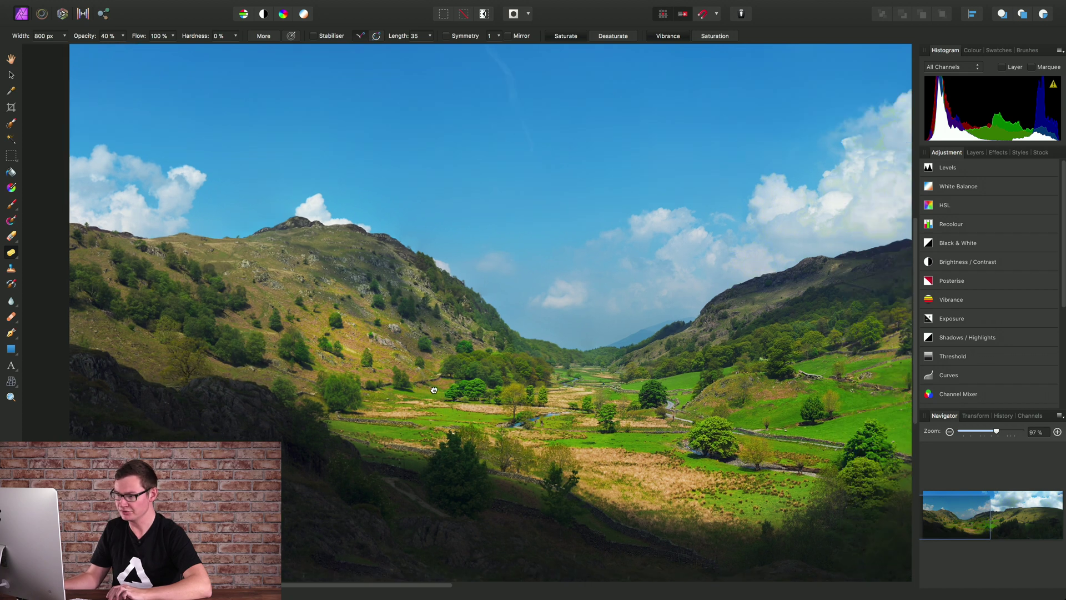
left_click_drag(287, 352, 268, 377)
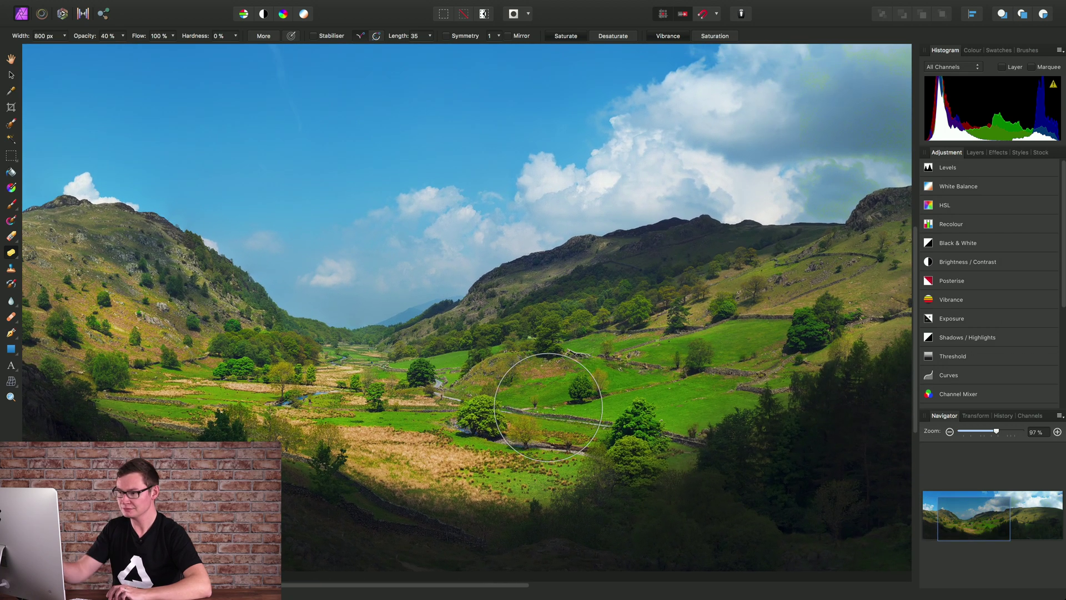
- Compare the whole panorama before and after the retouching by rewinding the edit history and returning to the last Sponge Brush state
key("space")
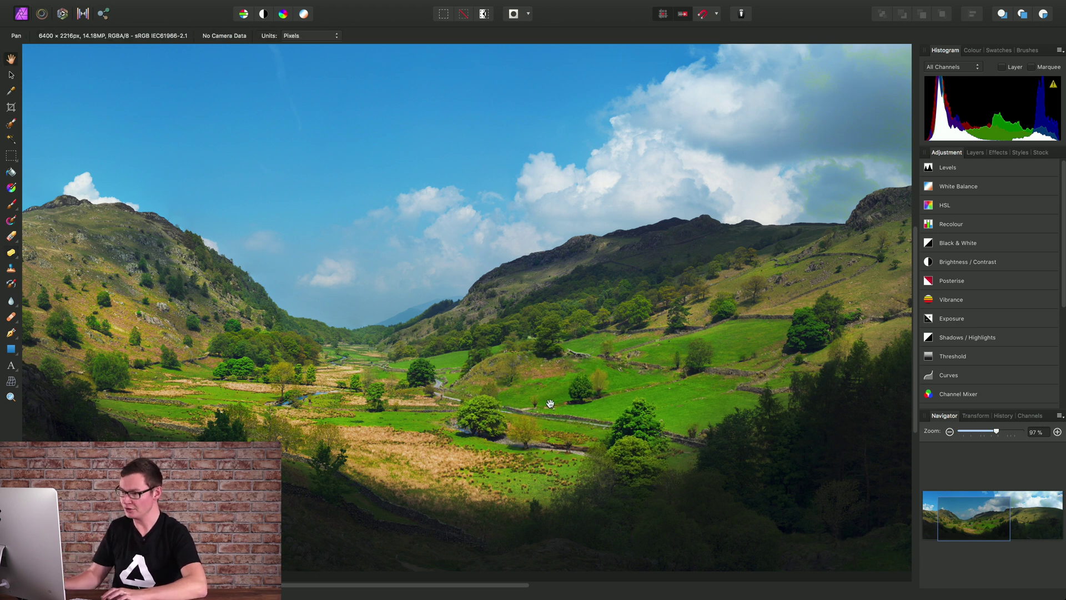
key("ctrl+0")
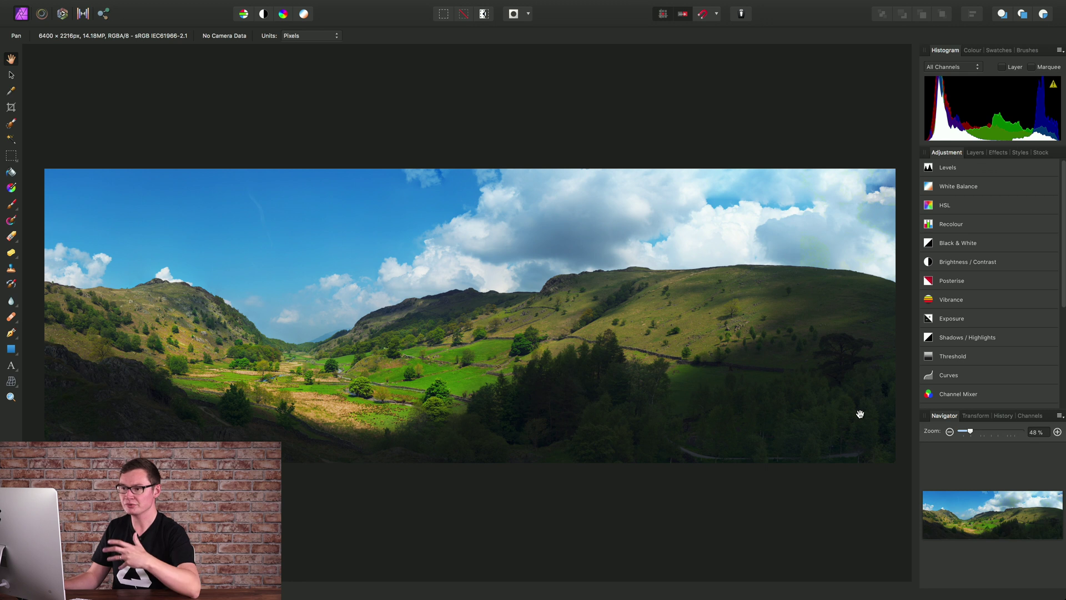
left_click(1004, 416)
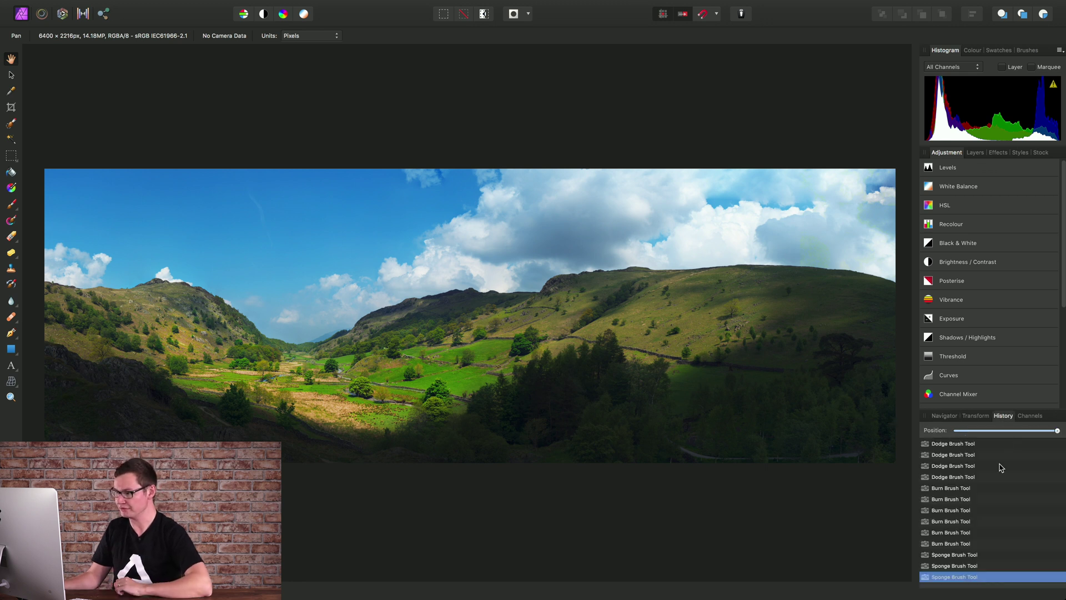
left_click_drag(1056, 431, 950, 437)
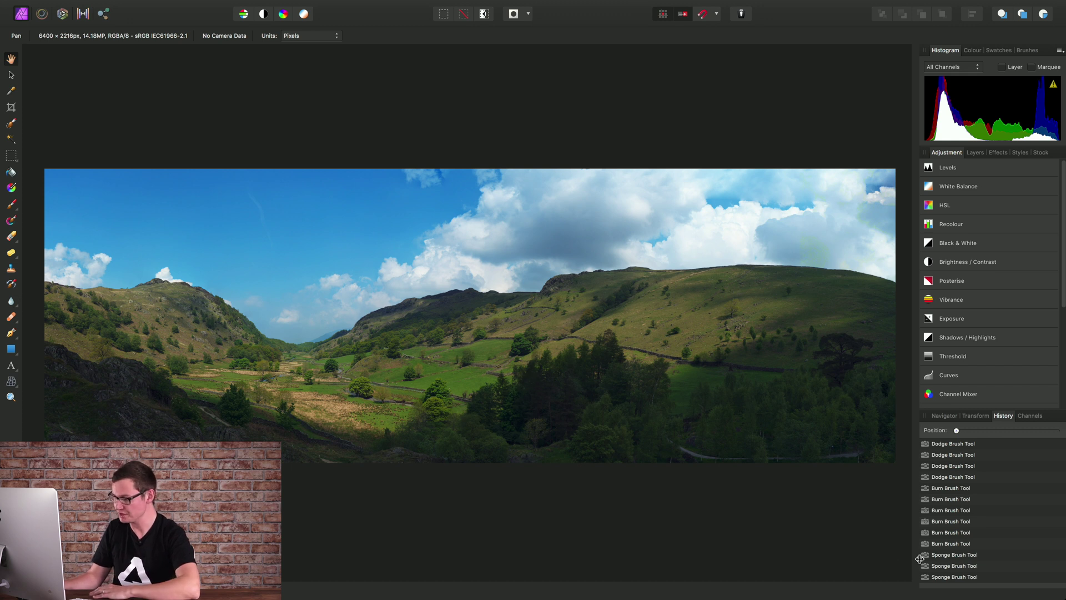
left_click(951, 578)
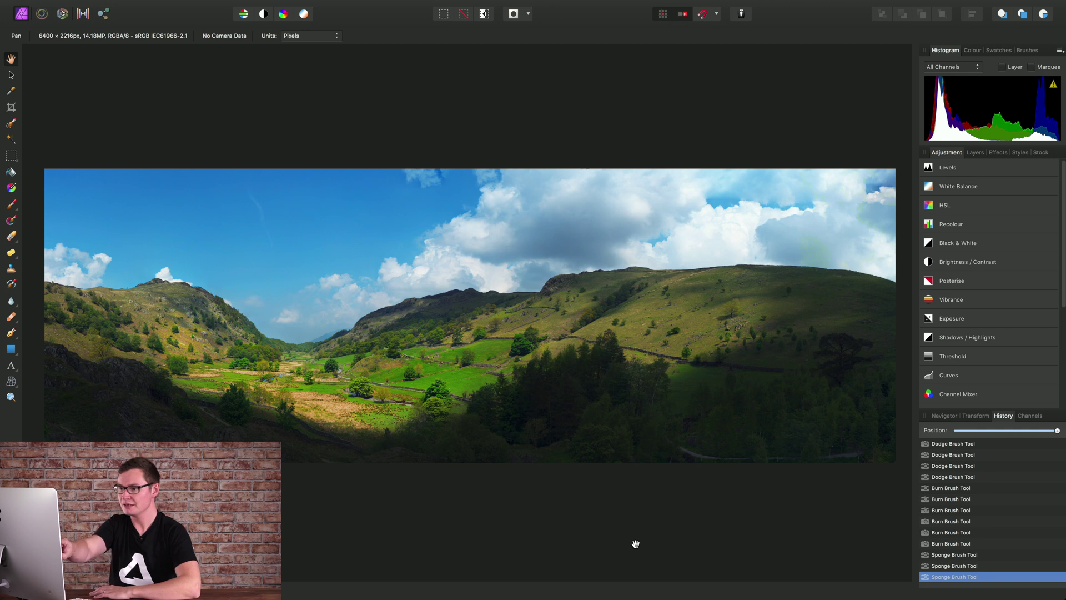